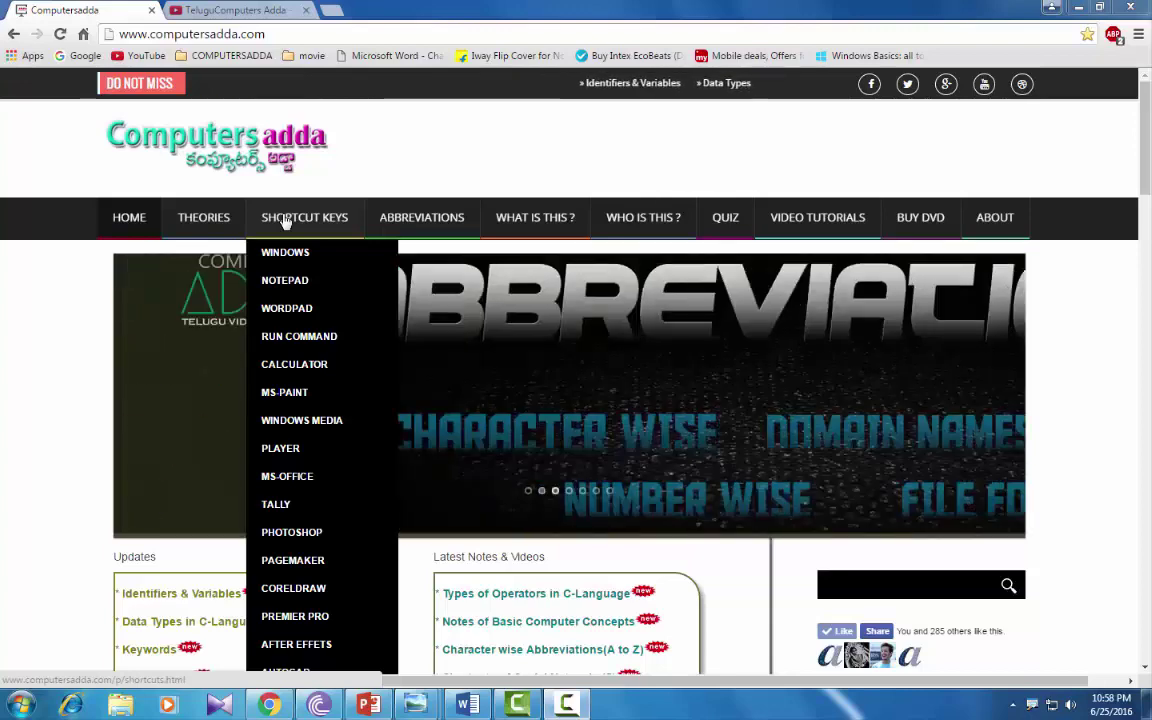
pyautogui.click(232, 10)
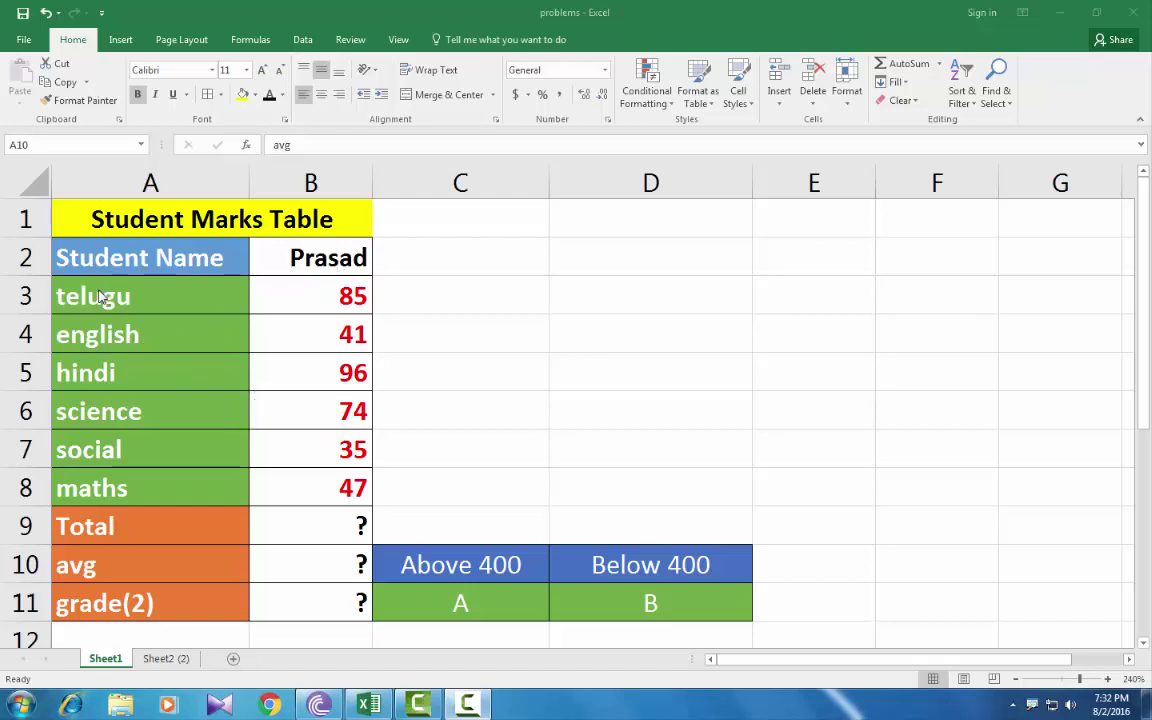
pyautogui.click(113, 525)
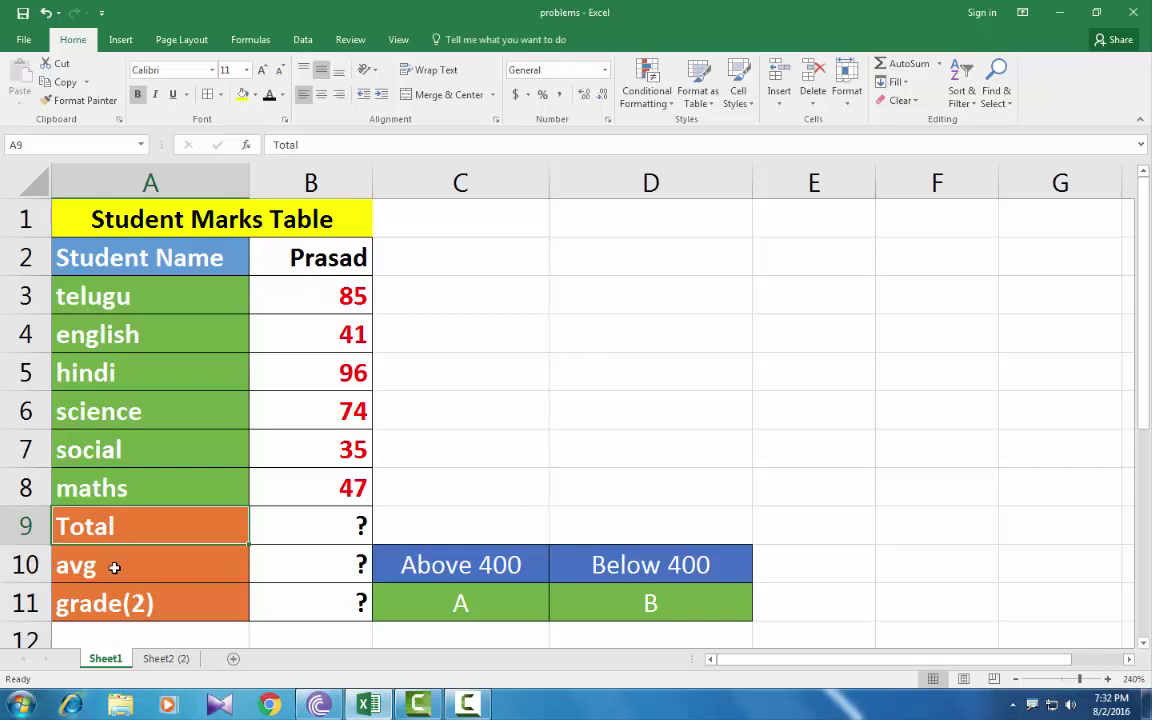
pyautogui.click(113, 565)
pyautogui.click(118, 608)
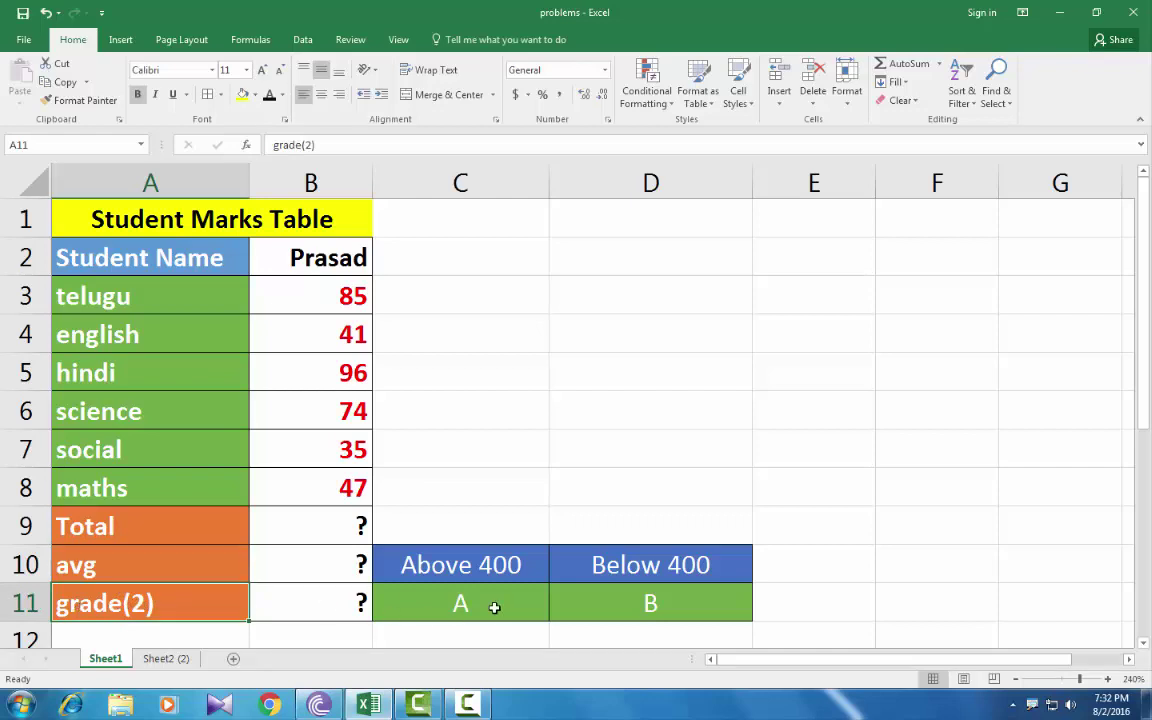
# - On Sheet2 (2), sum the first student's marks B3:G3 in H3 and fill the formula down the Total column to row 16
pyautogui.click(166, 658)
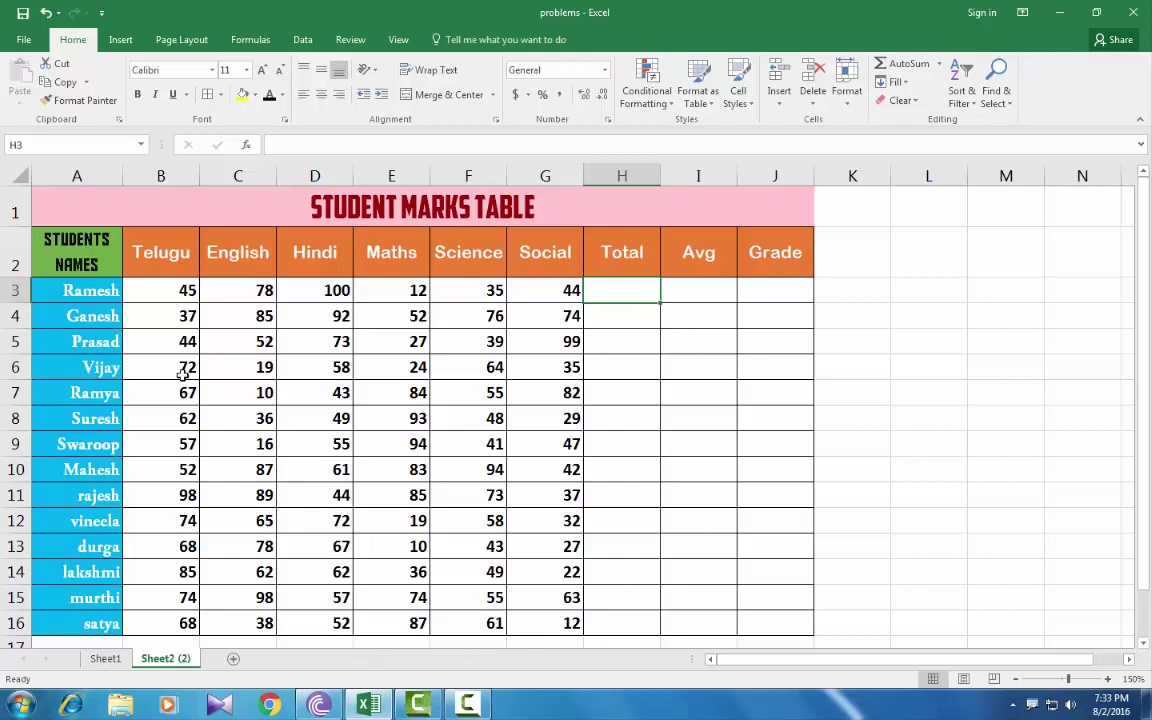
pyautogui.click(17, 290)
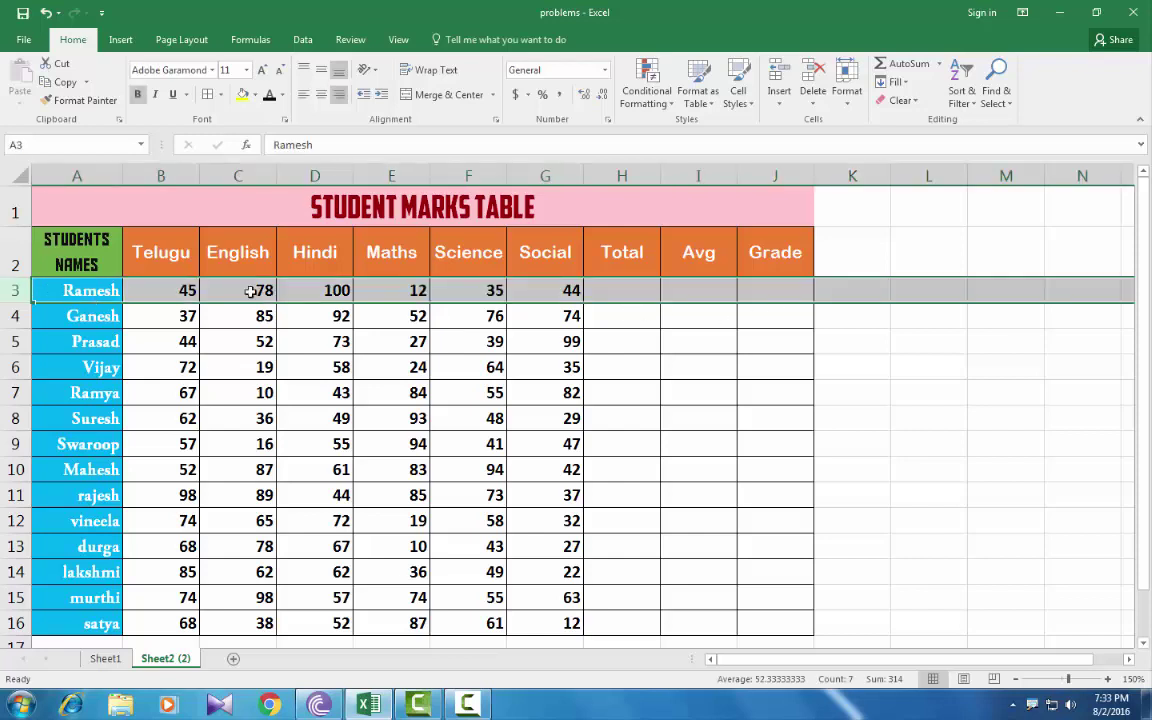
pyautogui.click(618, 290)
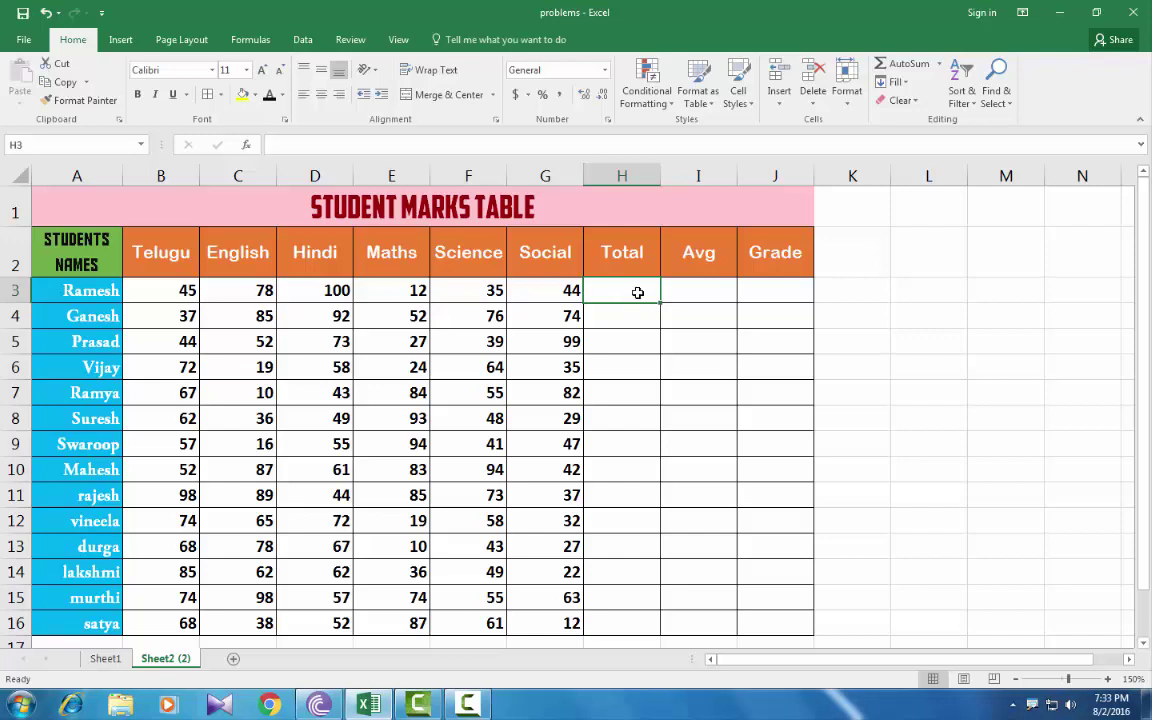
pyautogui.hotkey('alt', '=')
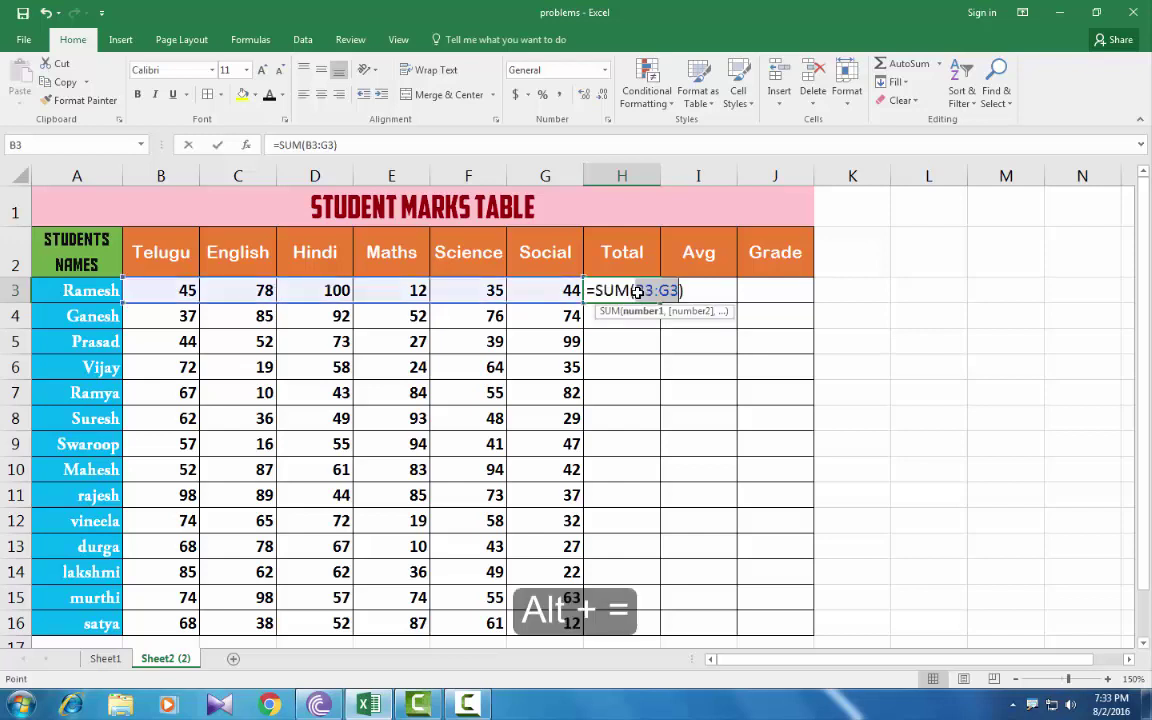
pyautogui.press('Return')
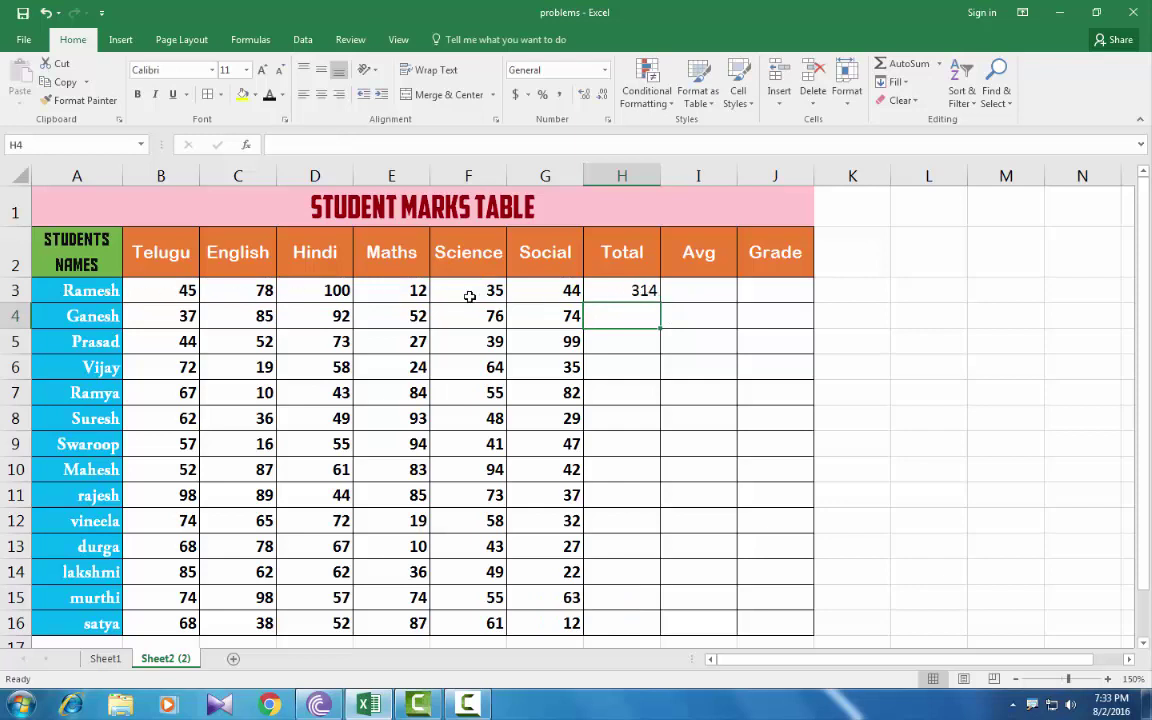
pyautogui.click(622, 290)
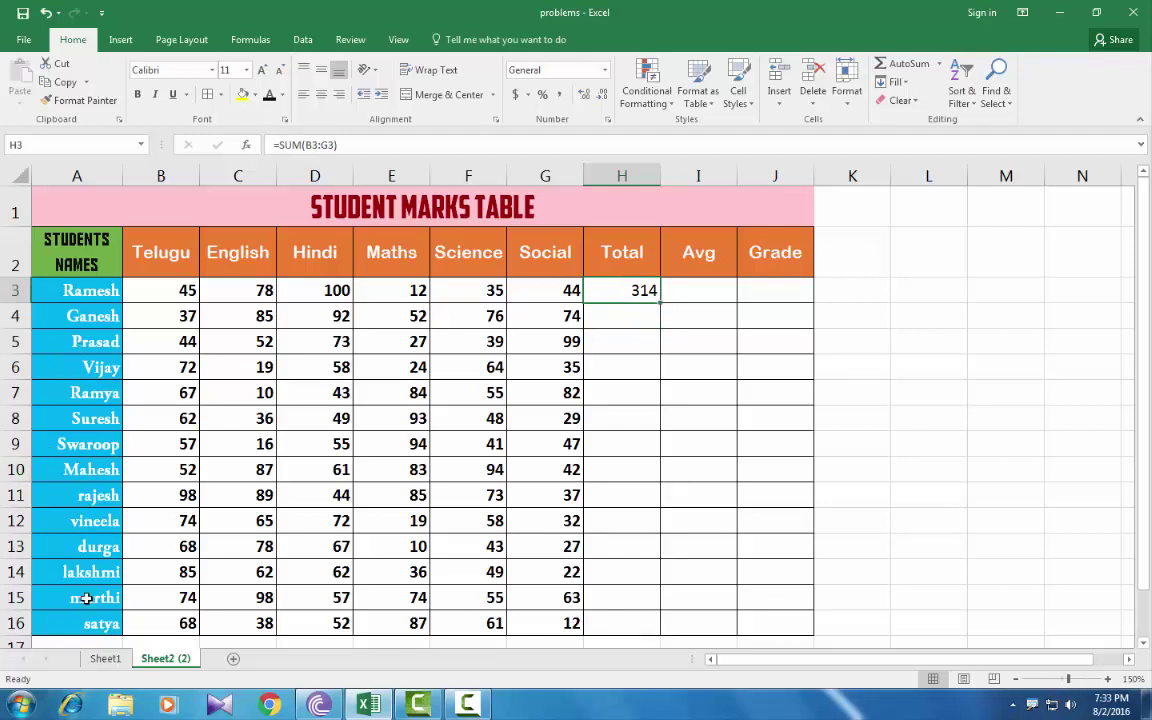
pyautogui.doubleClick(660, 302)
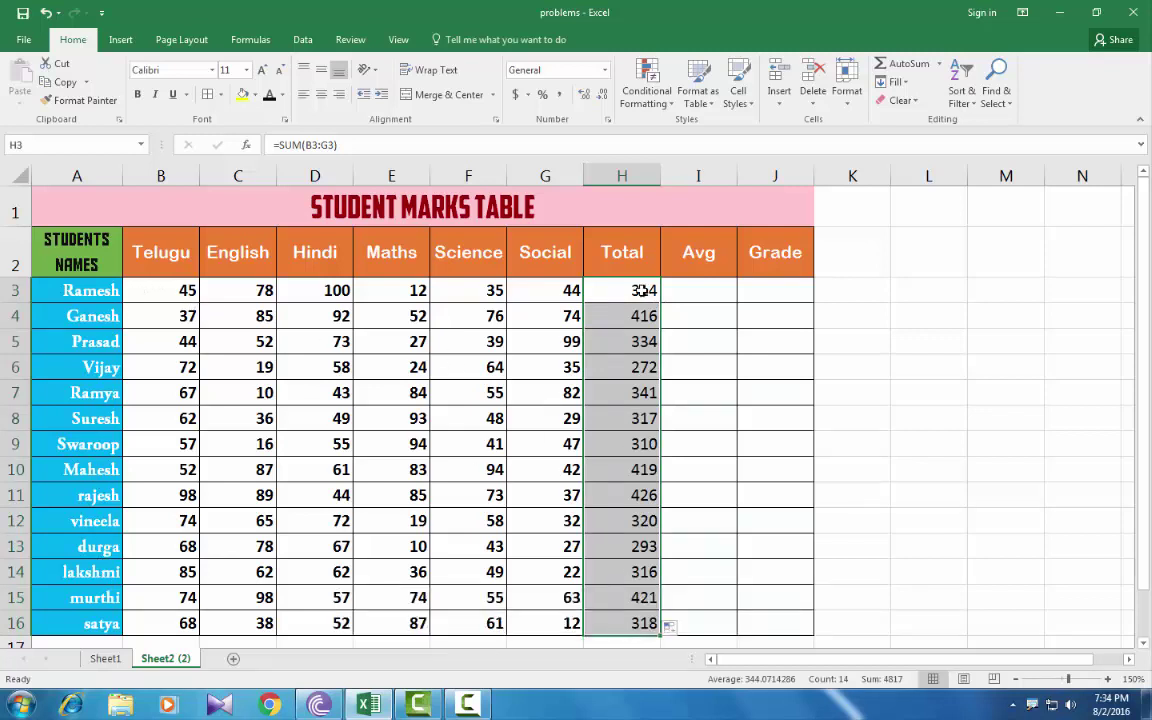
# - Enter =H3/6 in I3 as the first student's average and fill it down the Avg column to row 16
pyautogui.click(708, 284)
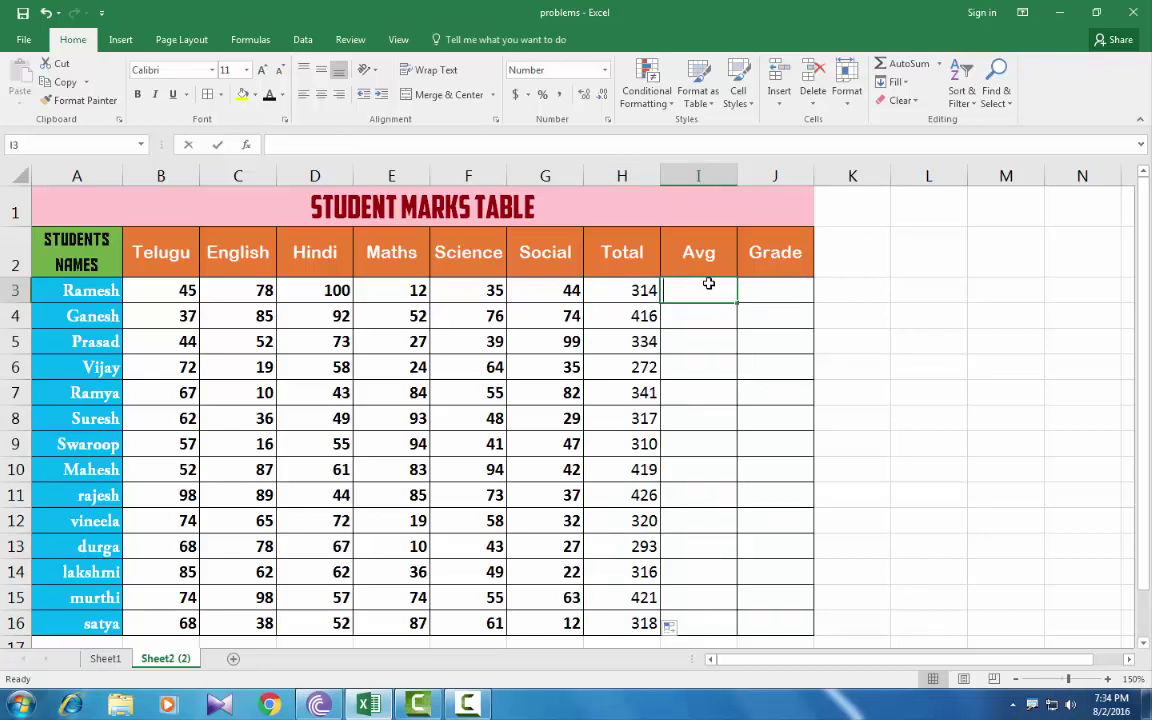
pyautogui.write('=')
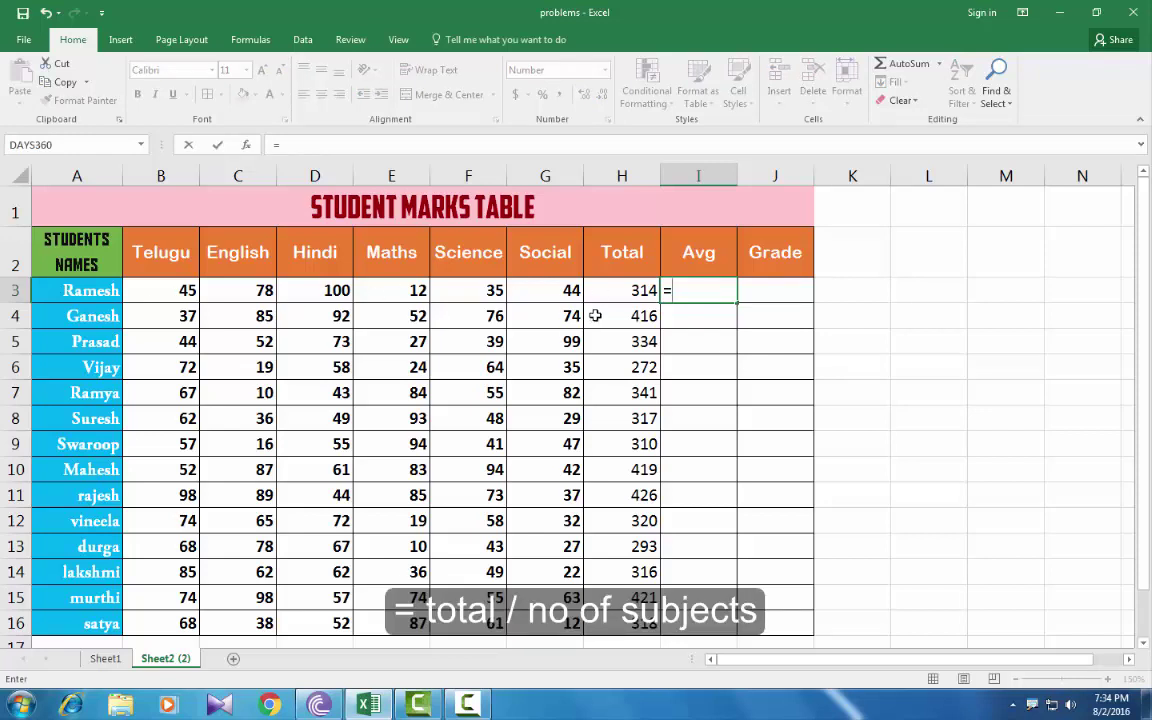
pyautogui.click(614, 291)
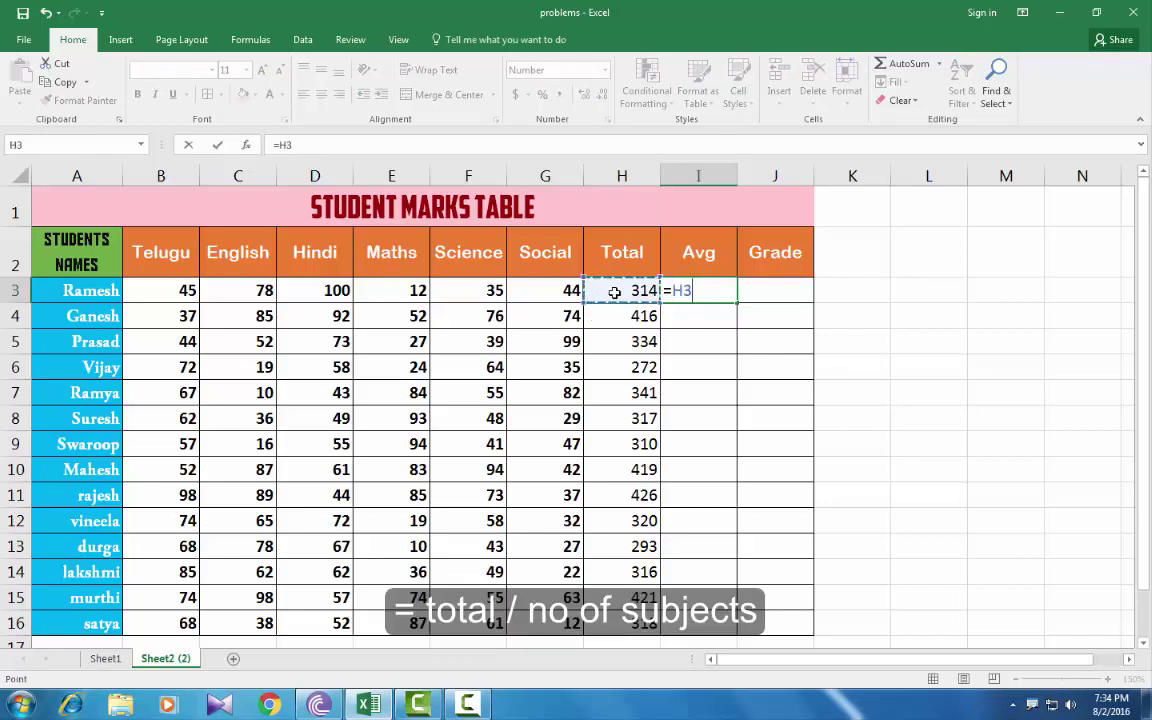
pyautogui.write('/')
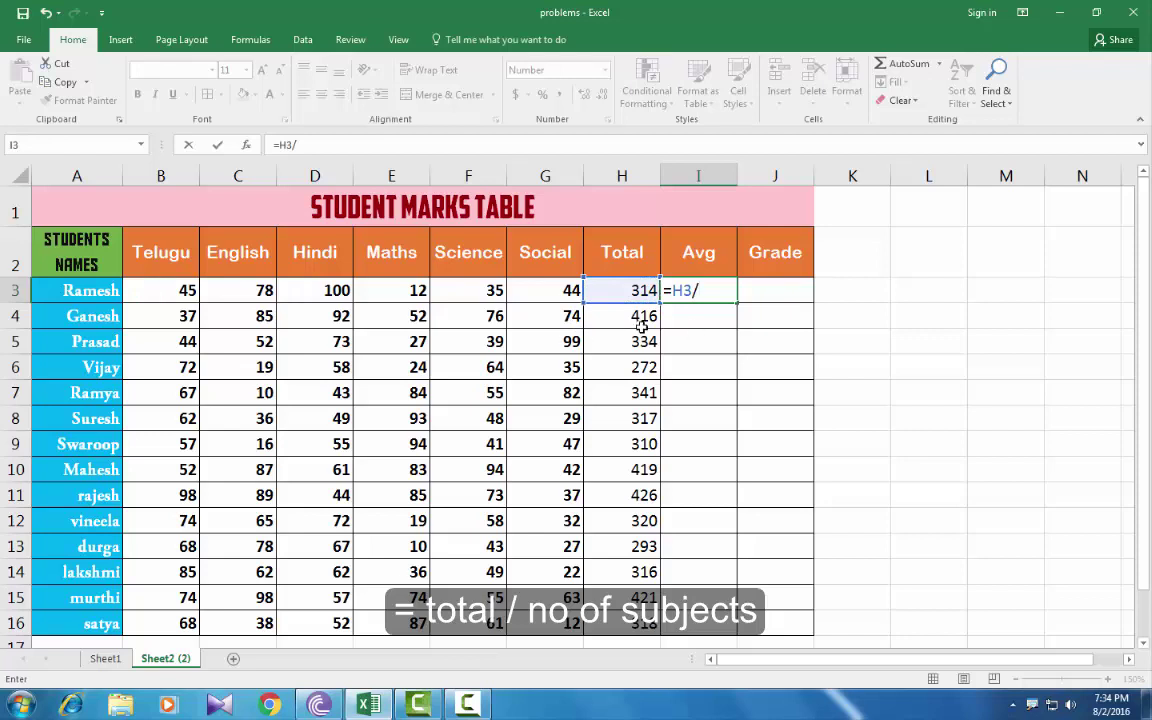
pyautogui.write('6')
pyautogui.press('Return')
pyautogui.click(722, 289)
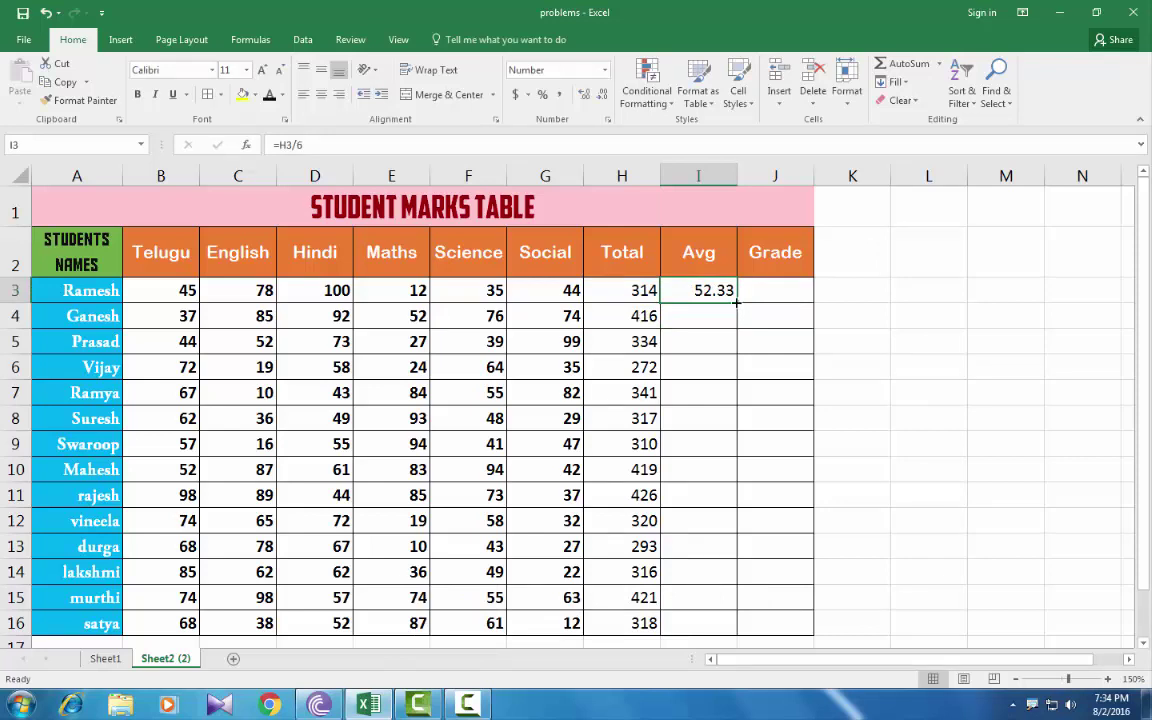
pyautogui.doubleClick(737, 301)
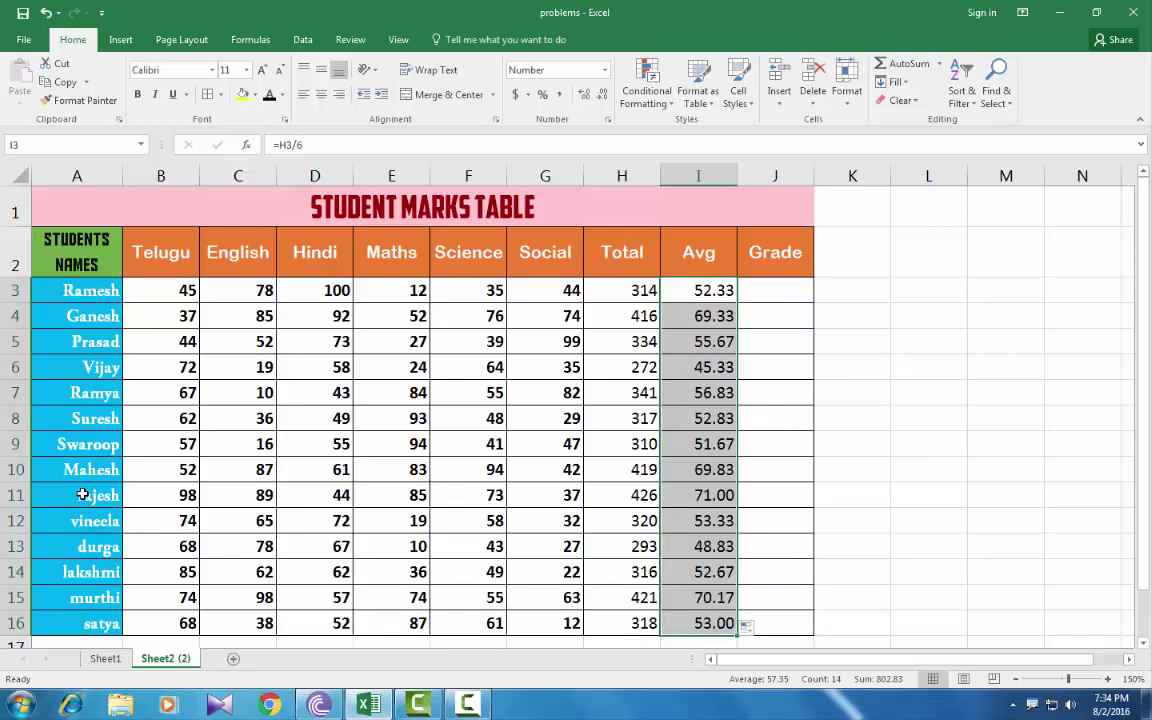
# - Check the grading criteria on Sheet1, and enter =IF(H3>=400,"A","B") in J3 of Sheet2 (2) to grade the first student
pyautogui.click(741, 299)
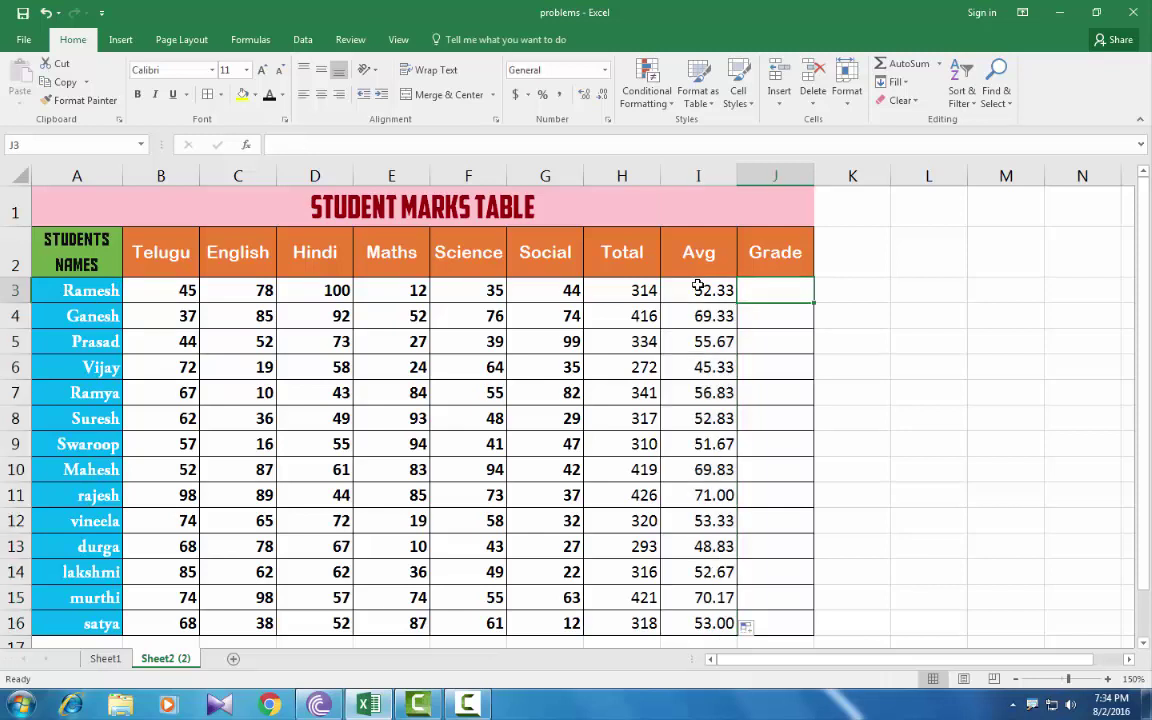
pyautogui.click(105, 659)
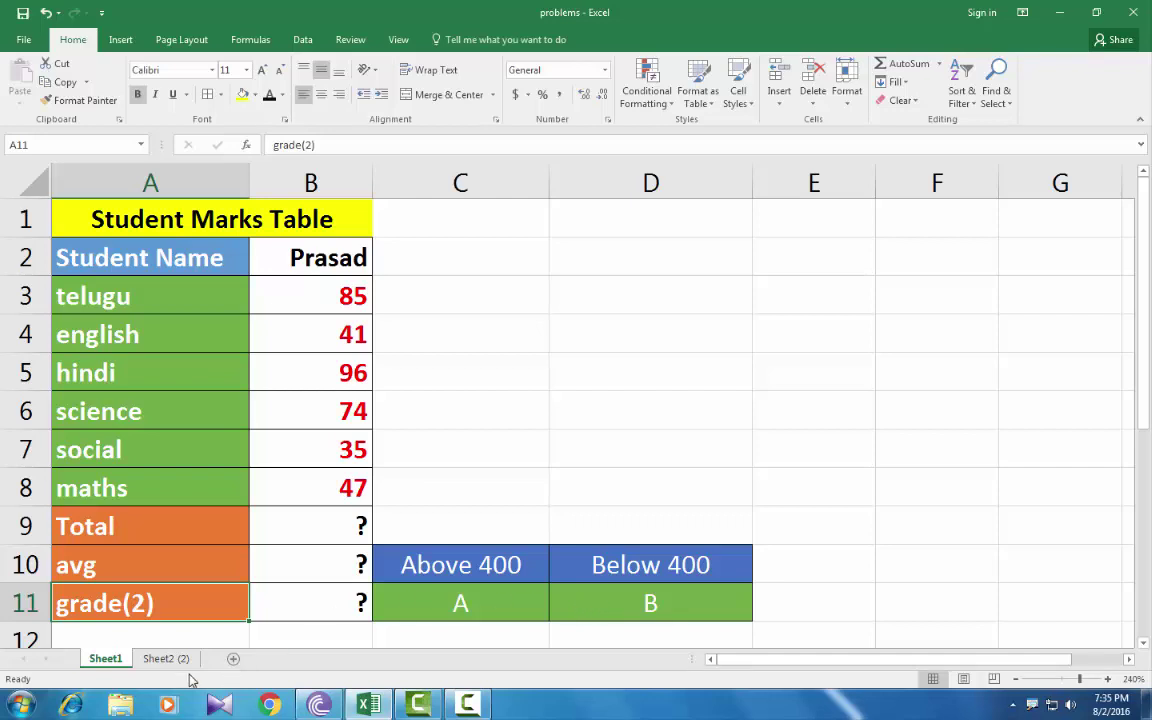
pyautogui.click(158, 659)
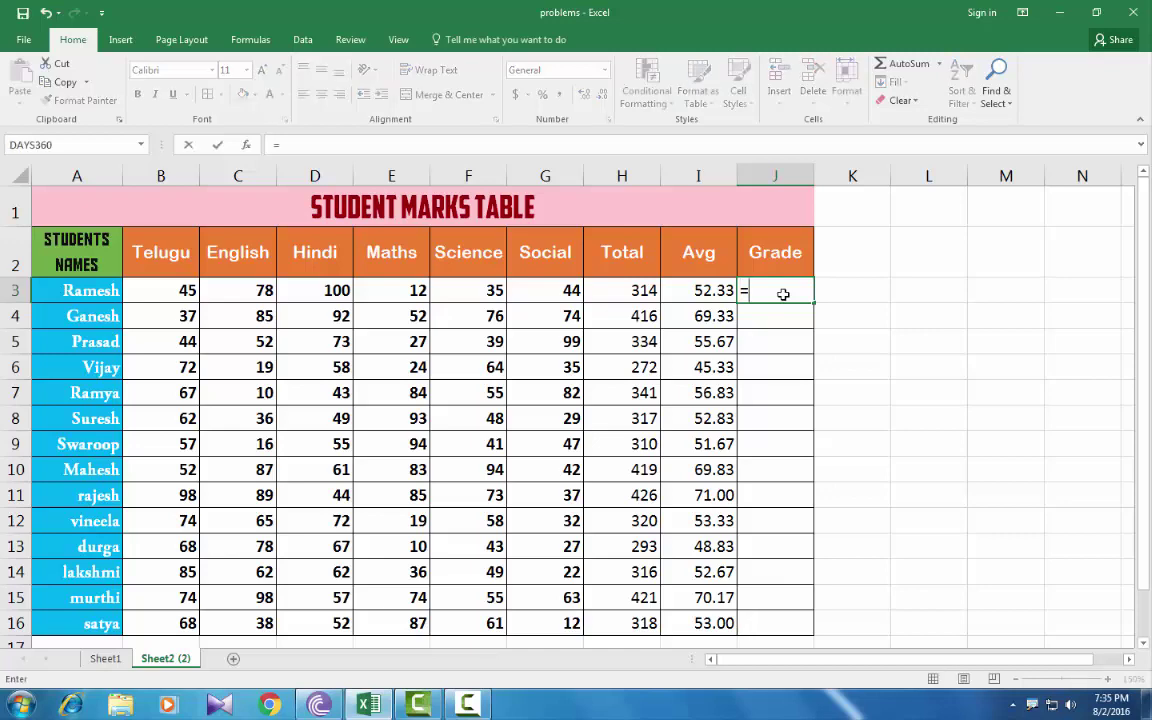
pyautogui.write('=if')
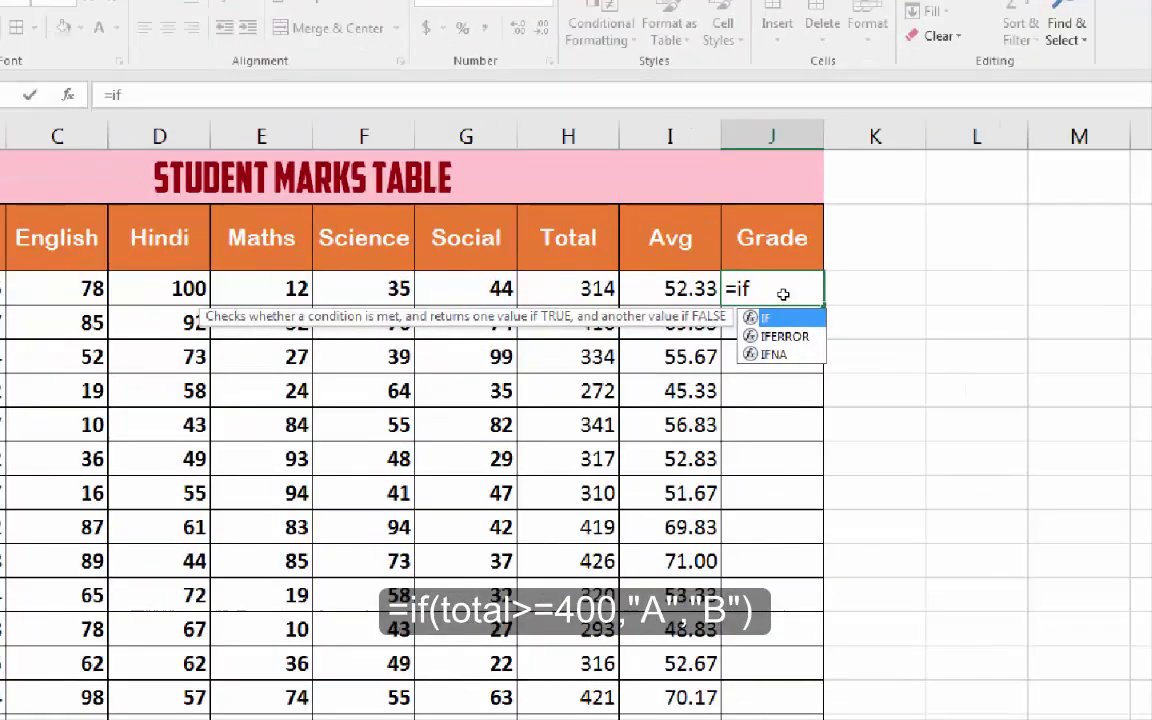
pyautogui.write('((')
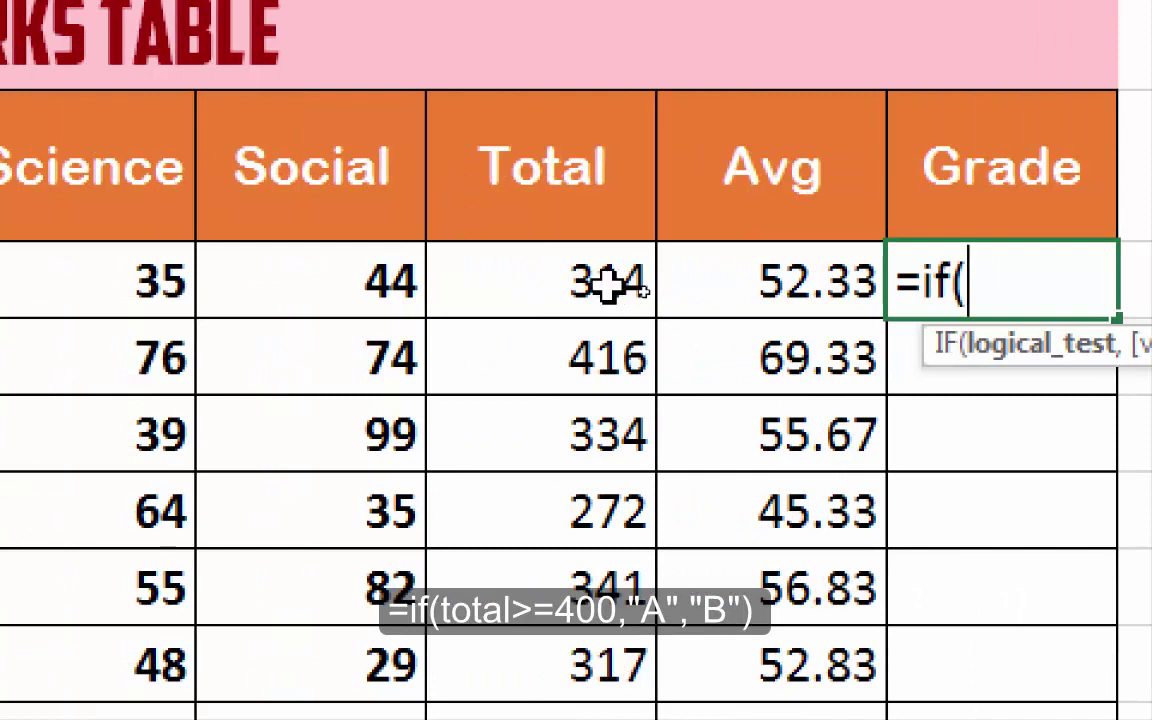
pyautogui.click(610, 285)
pyautogui.write('>')
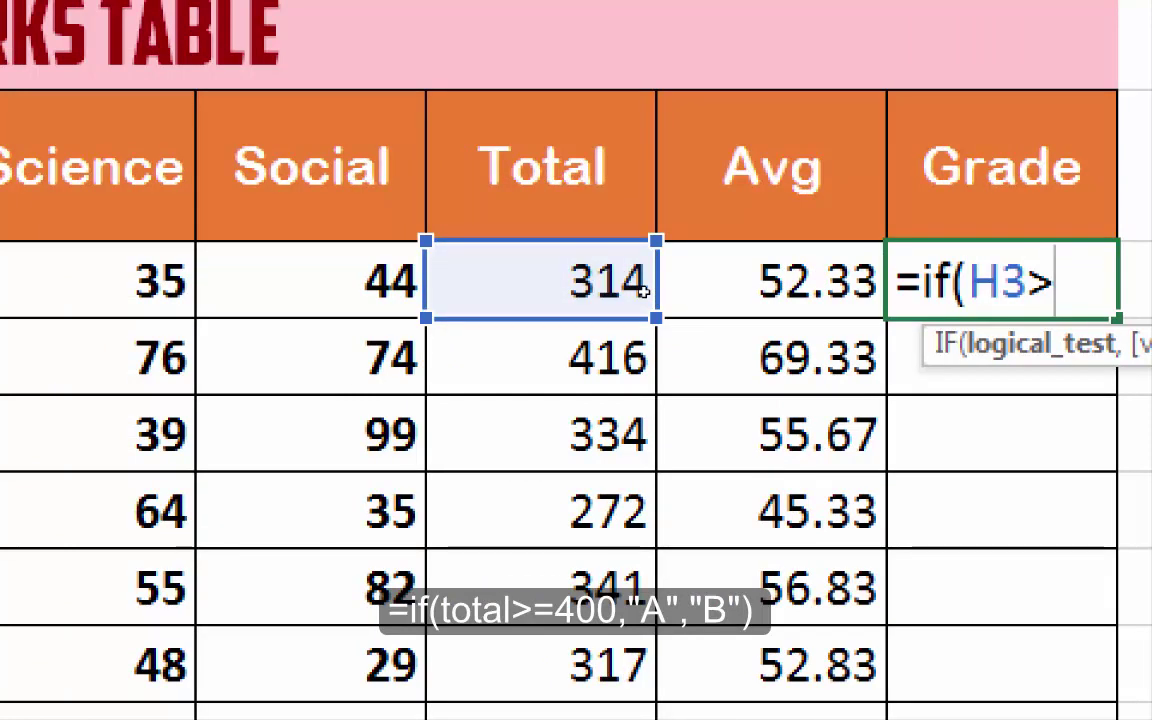
pyautogui.write('=400')
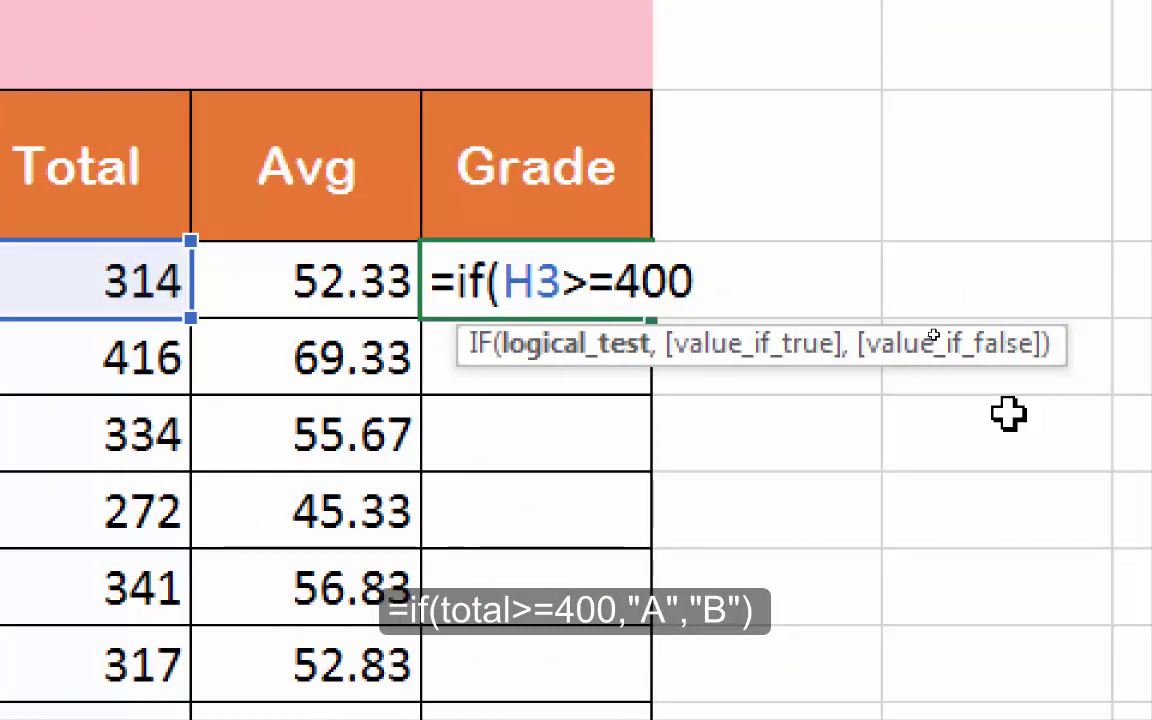
pyautogui.write(',"')
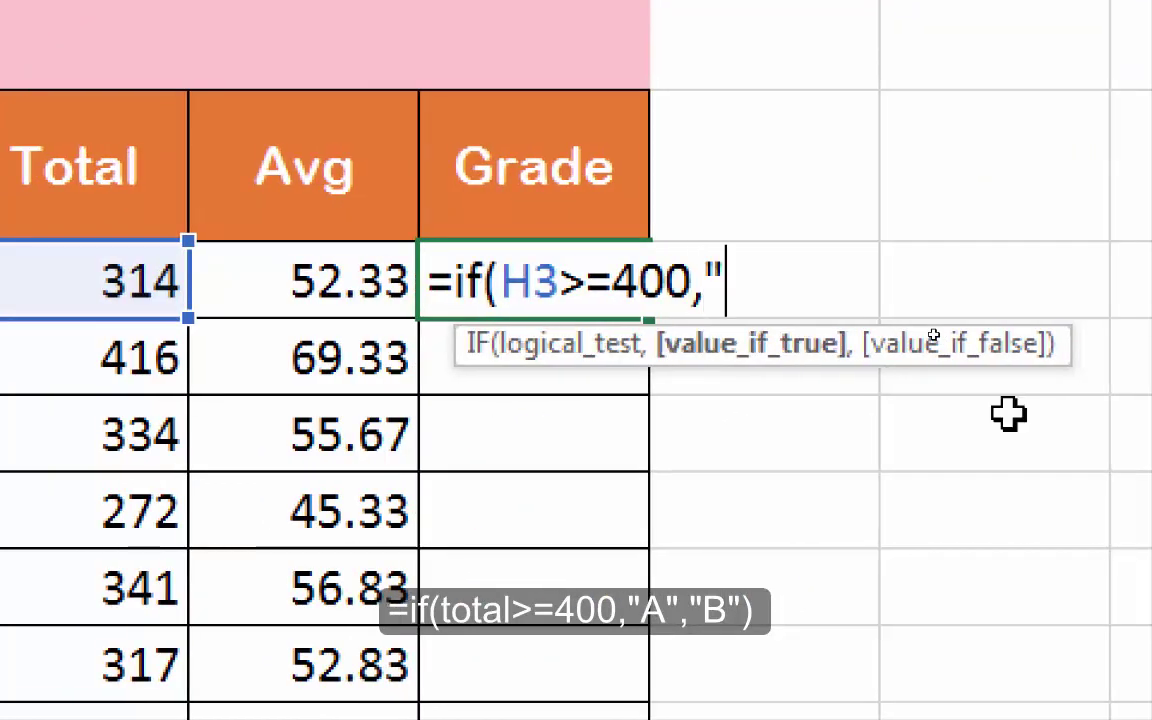
pyautogui.write('A')
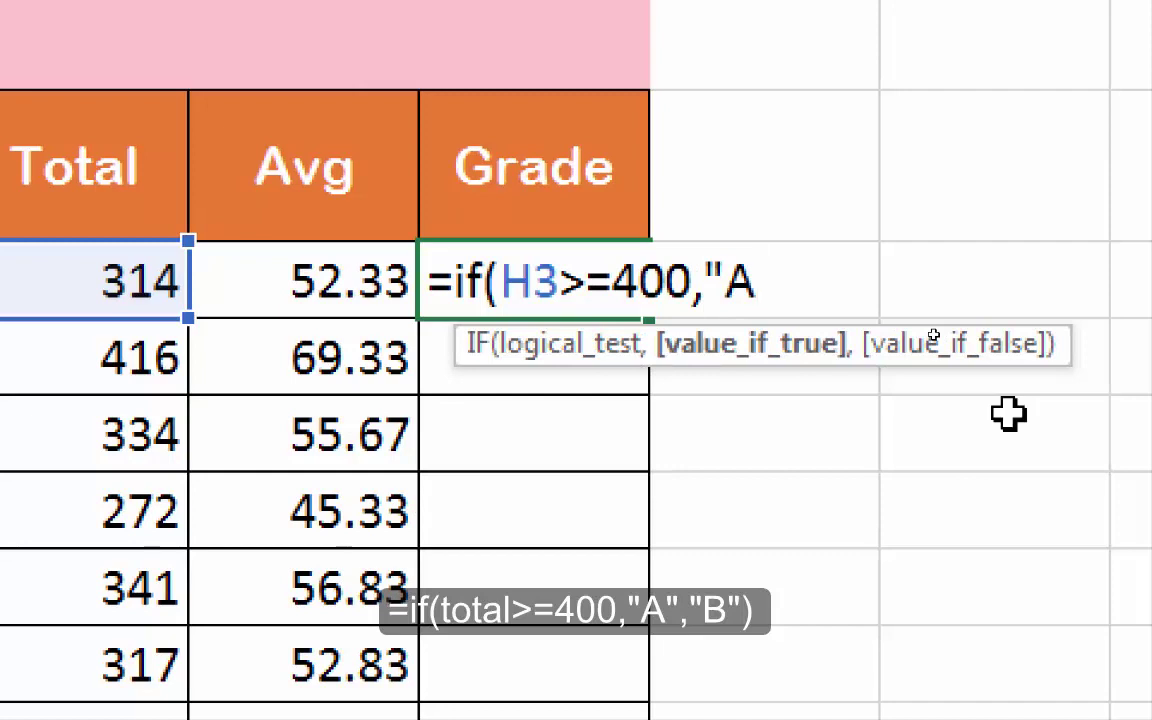
pyautogui.write('"')
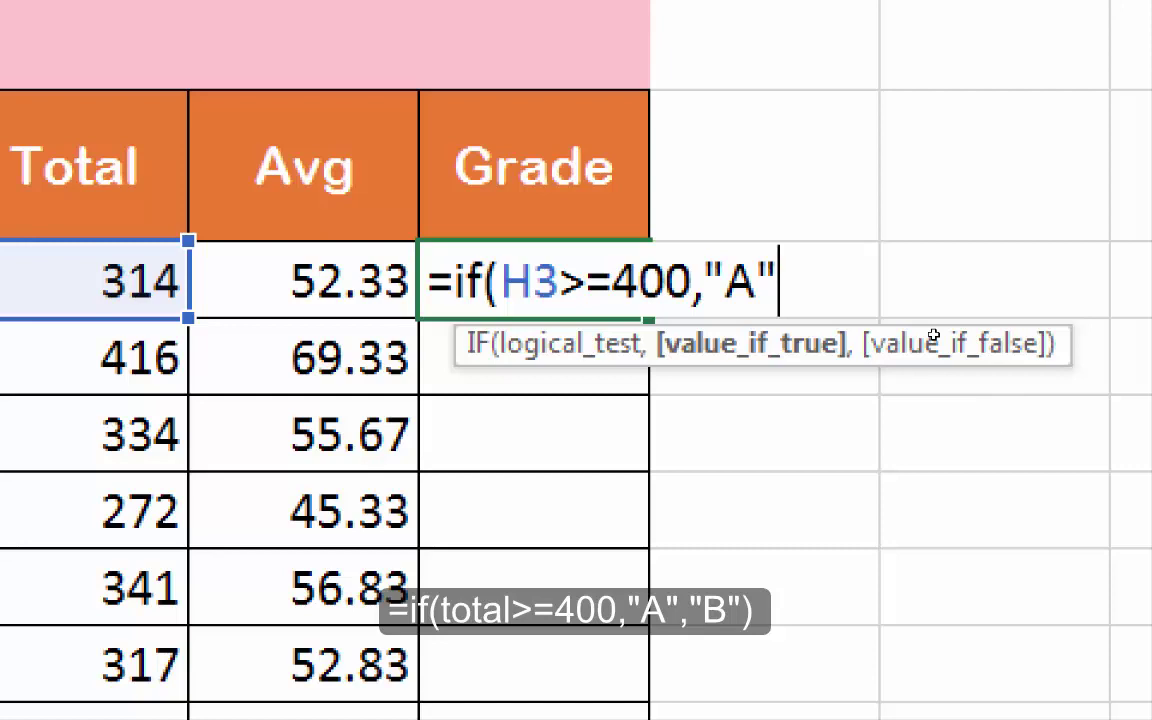
pyautogui.write(',"B')
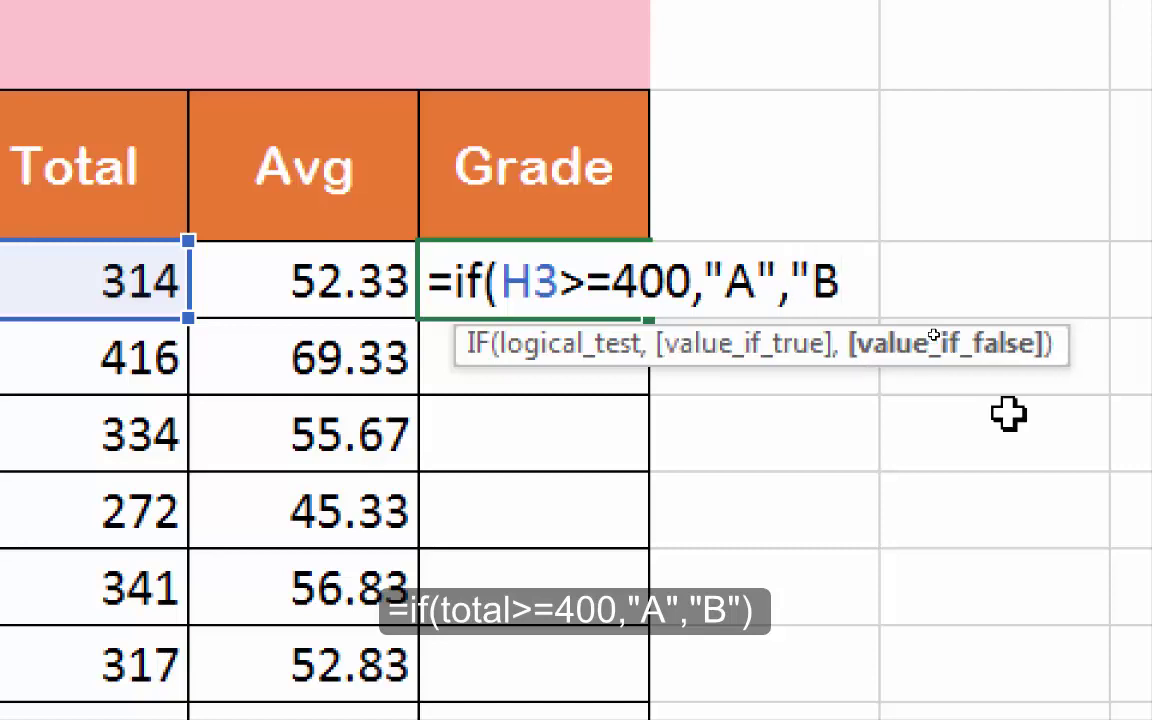
pyautogui.write('"')
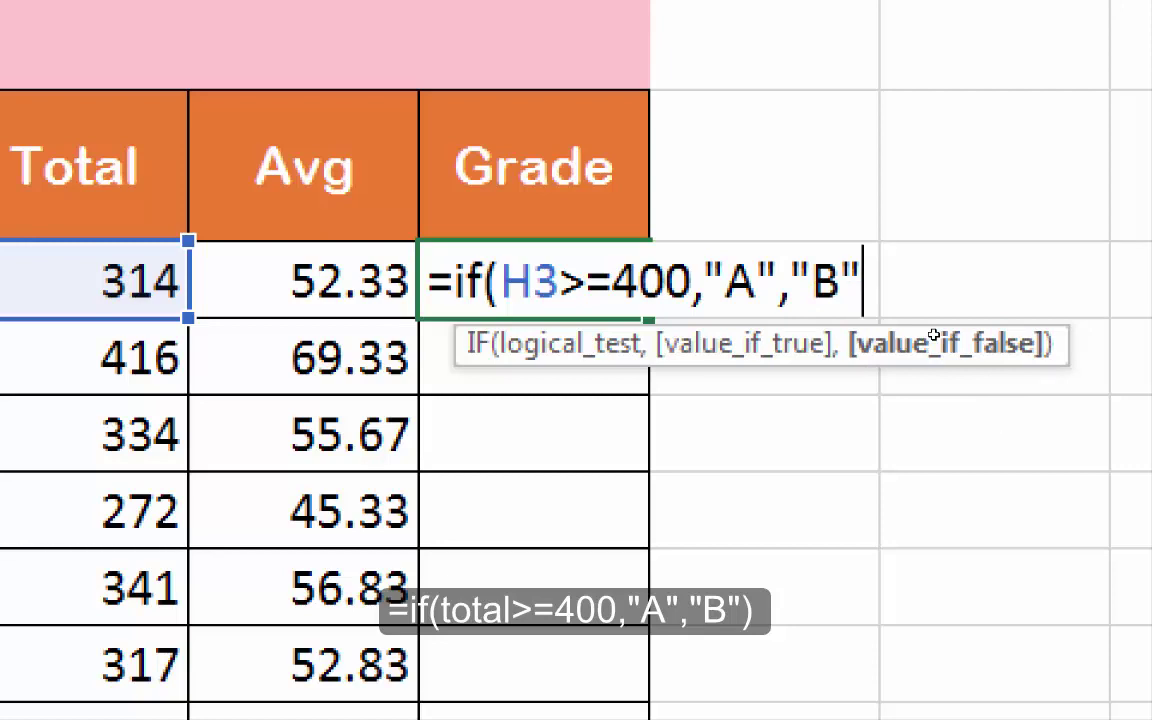
pyautogui.write(')')
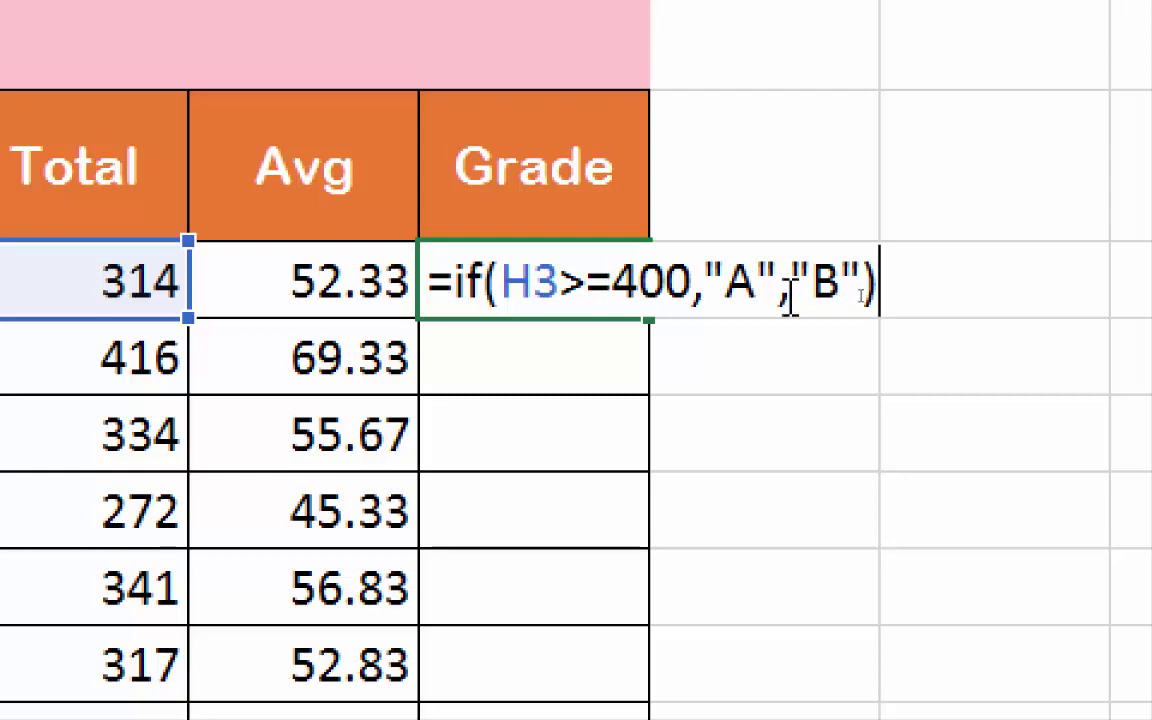
pyautogui.press('Return')
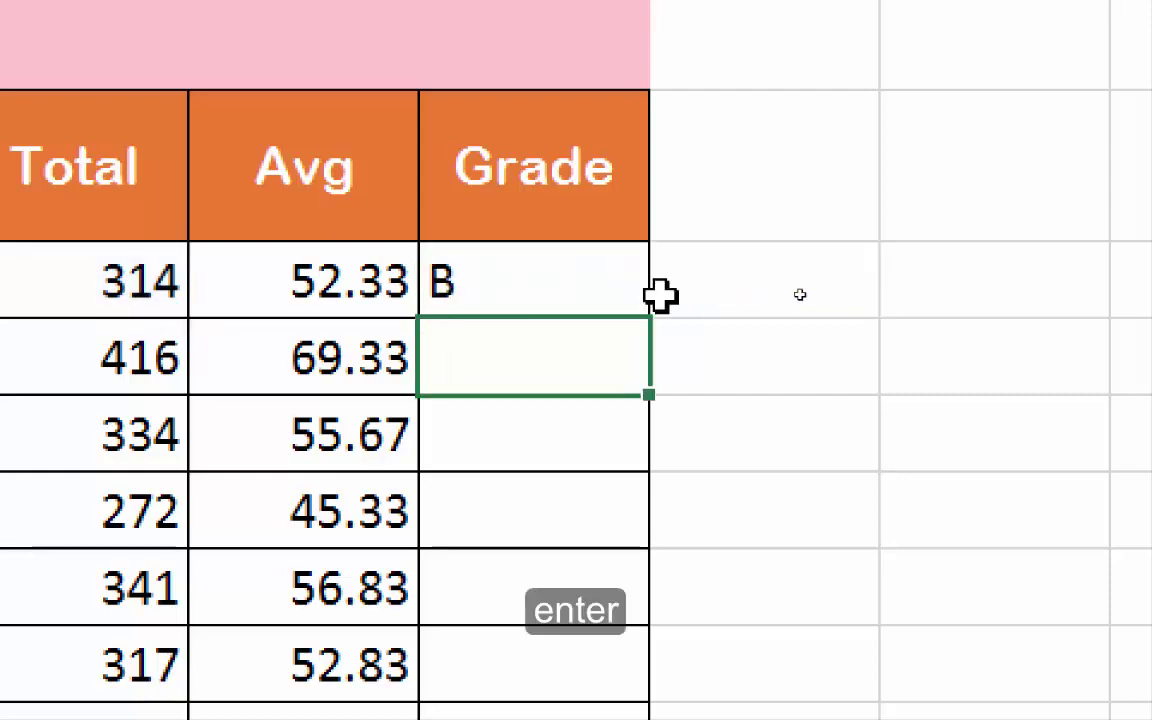
# - Fill the IF grade formula from J3 down the Grade column to row 16
pyautogui.click(412, 287)
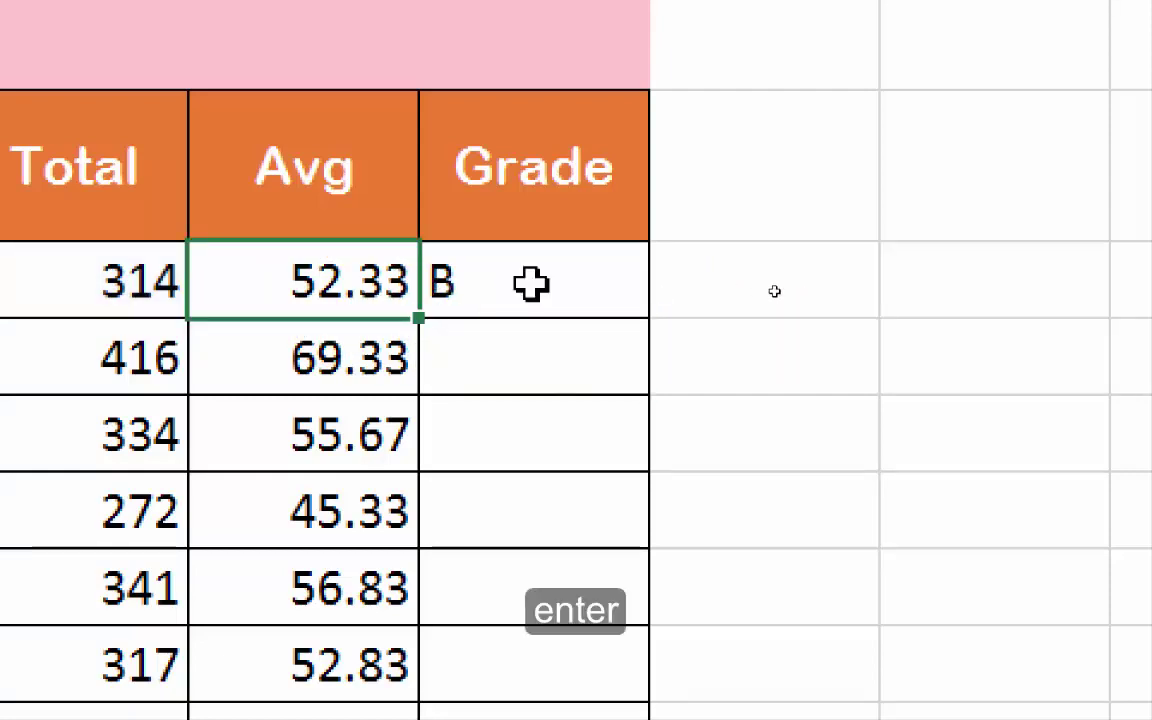
pyautogui.click(489, 283)
pyautogui.click(141, 287)
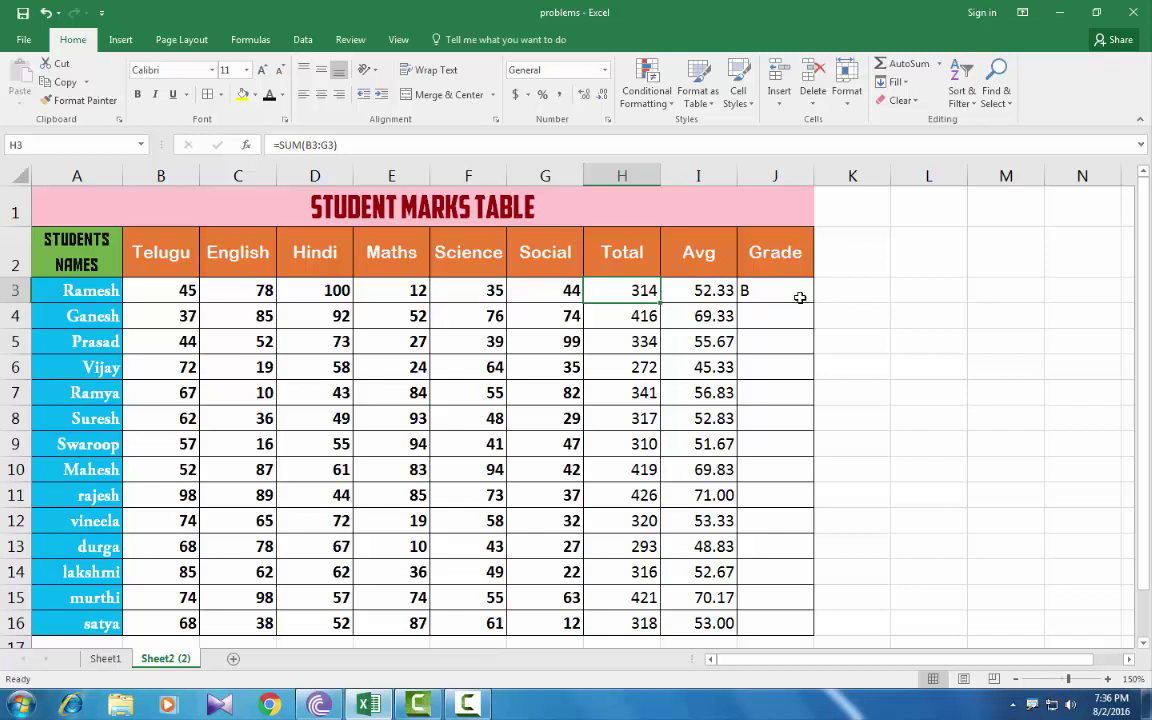
pyautogui.click(800, 297)
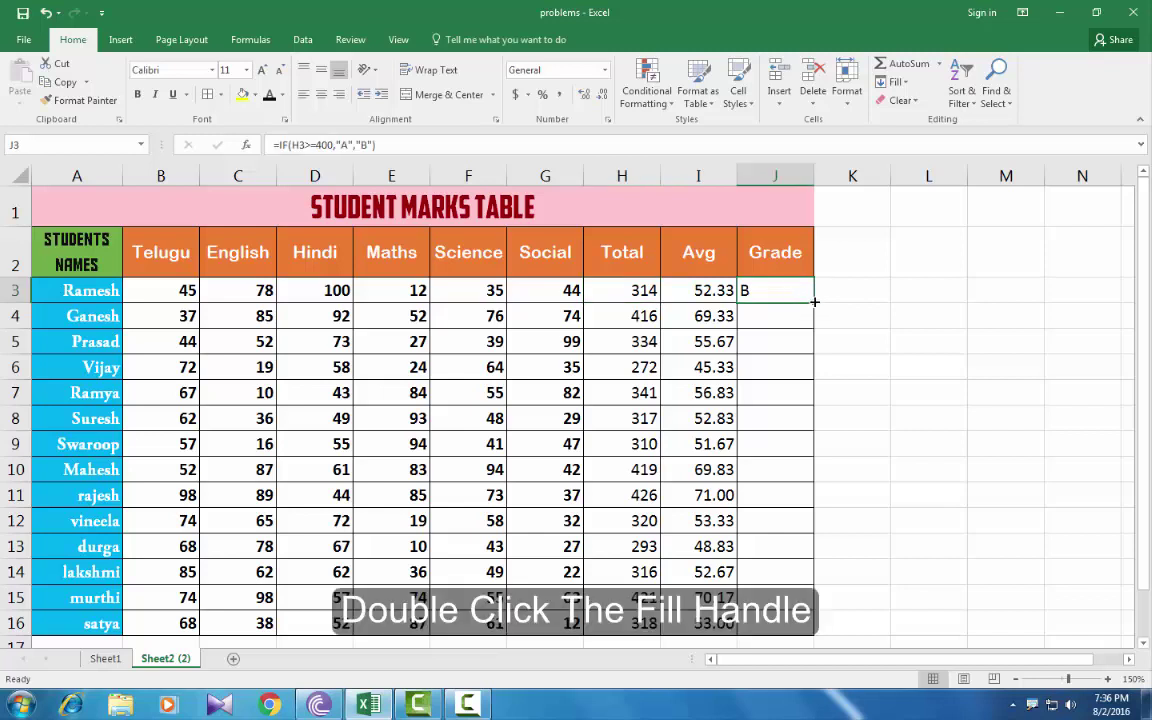
pyautogui.doubleClick(814, 302)
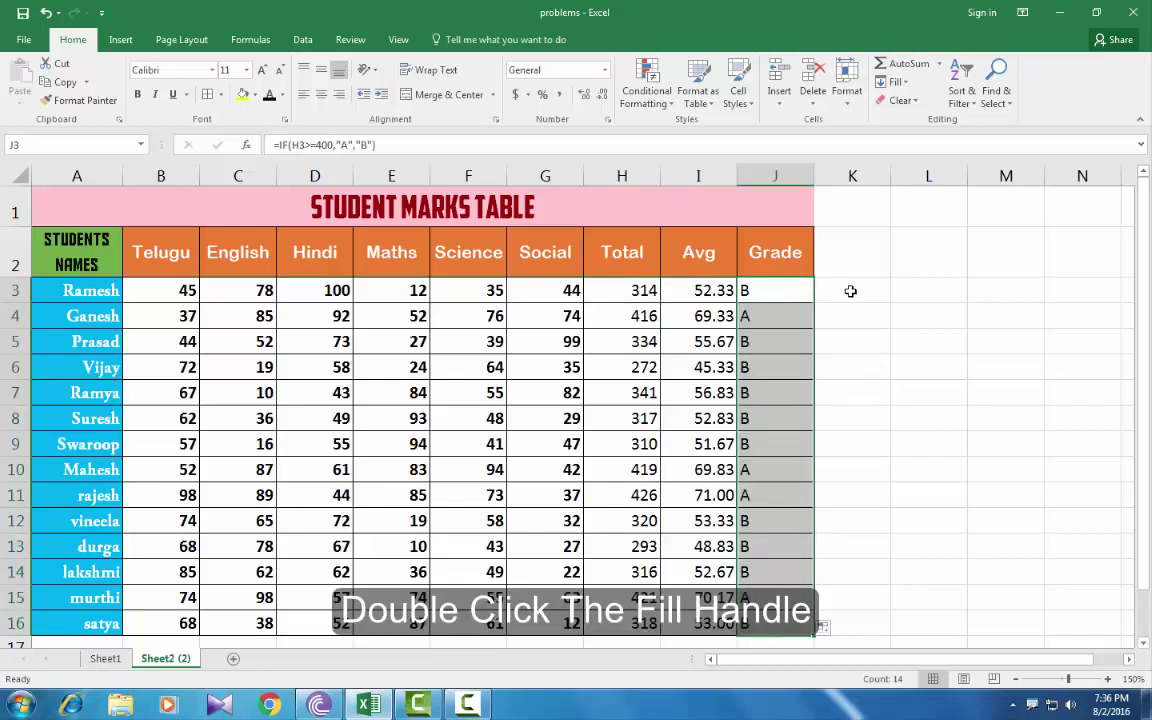
pyautogui.click(850, 291)
pyautogui.click(773, 317)
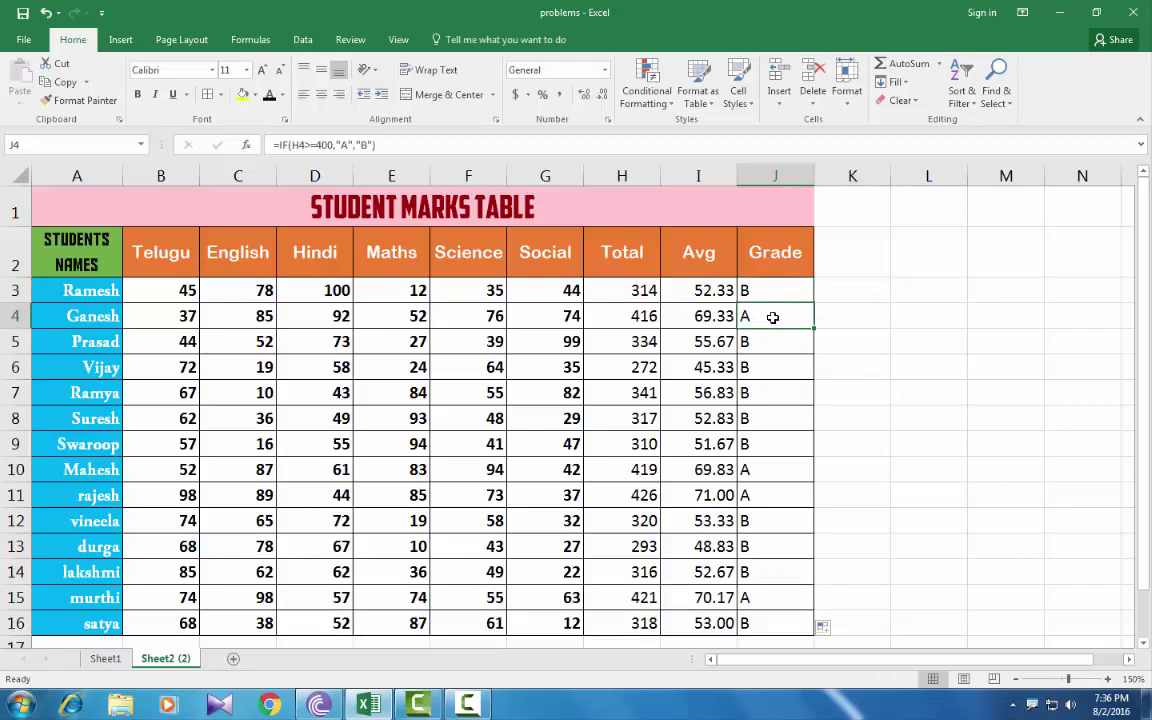